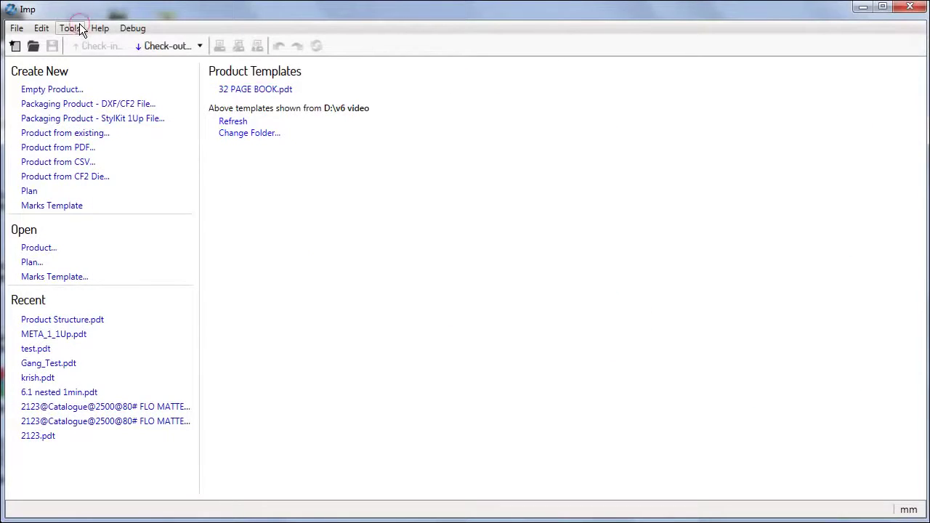
# Open the binding method database and review the basic settings of Perfect Binder, Saddle Stitching, Section Sewing and Cut & Stack.
pyautogui.click(80, 29)
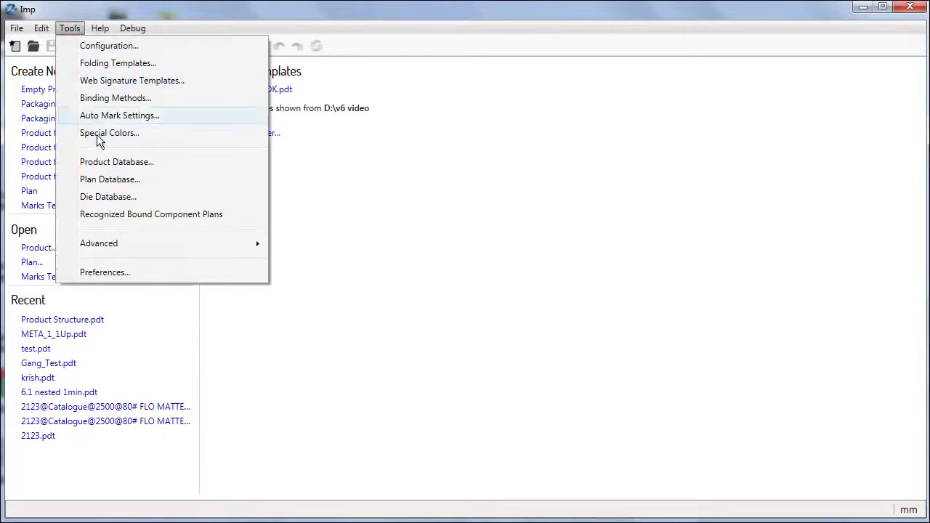
pyautogui.click(107, 96)
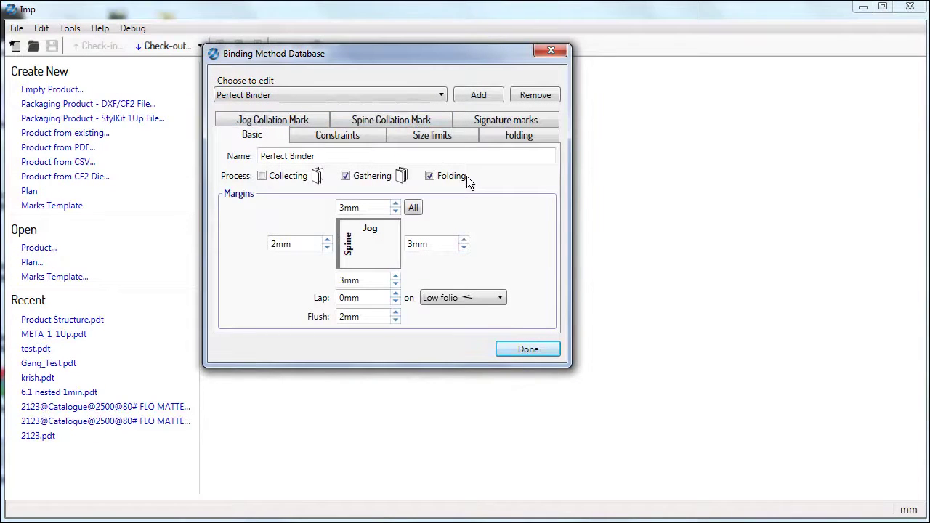
pyautogui.click(432, 98)
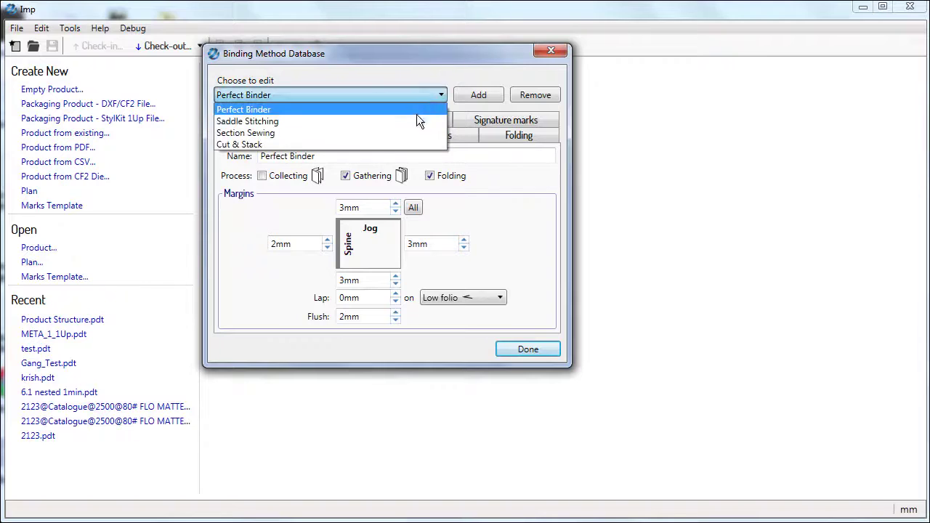
pyautogui.click(418, 123)
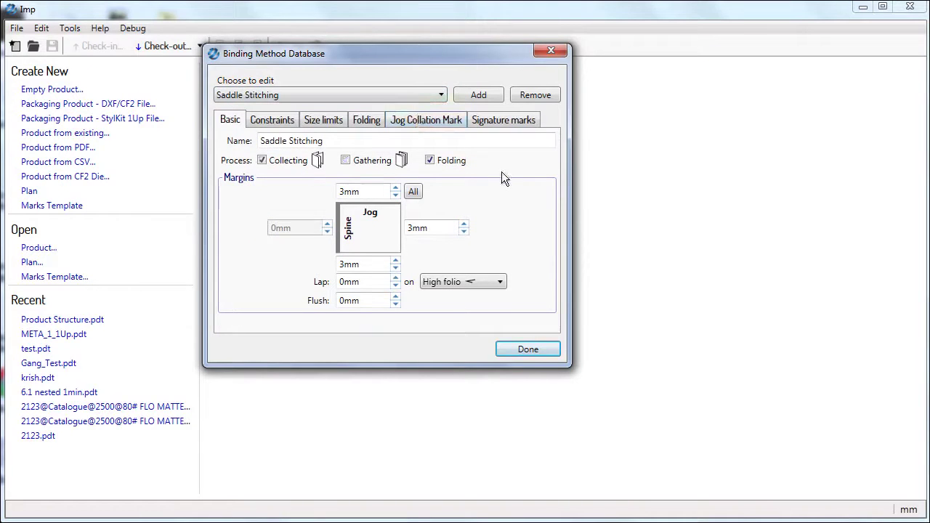
pyautogui.click(445, 98)
pyautogui.click(397, 130)
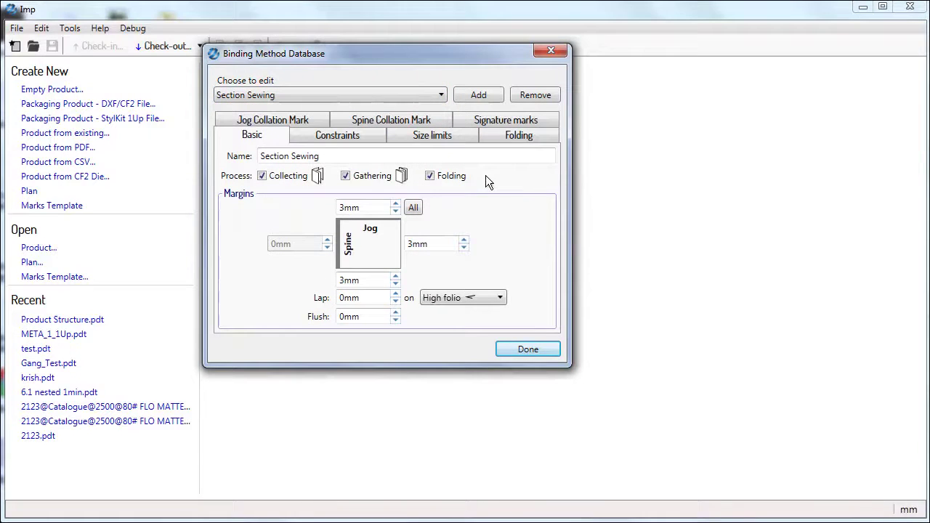
pyautogui.click(433, 93)
pyautogui.click(413, 143)
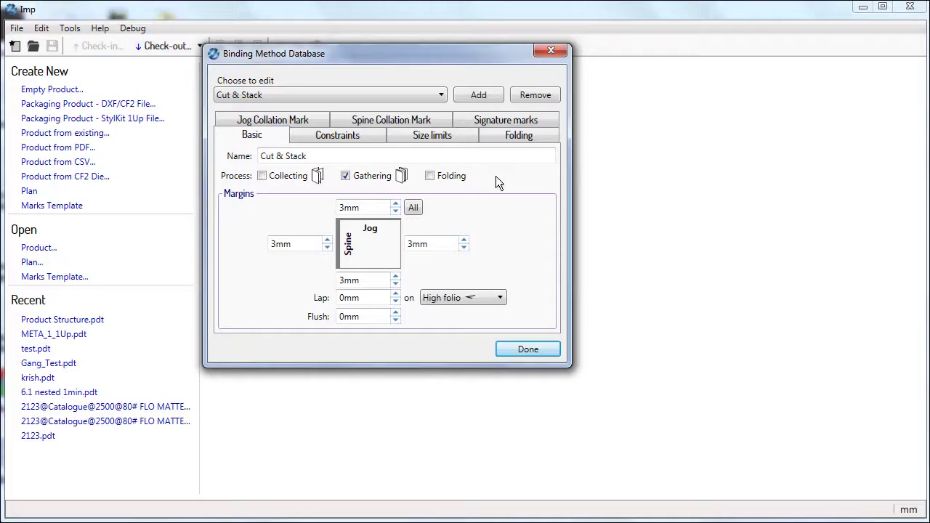
# Add a new binding method with Collecting enabled and apply a 3 mm margin to all editable sides.
pyautogui.click(469, 95)
pyautogui.click(425, 154)
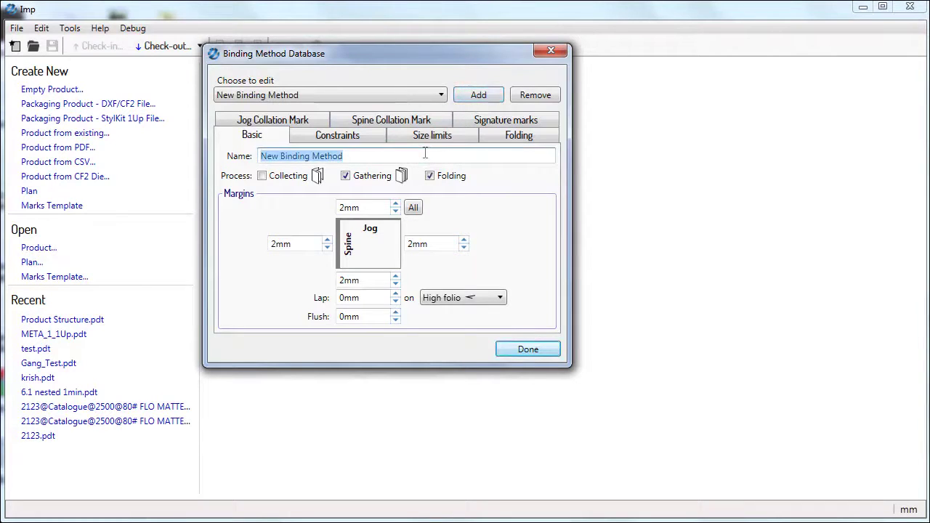
pyautogui.click(292, 175)
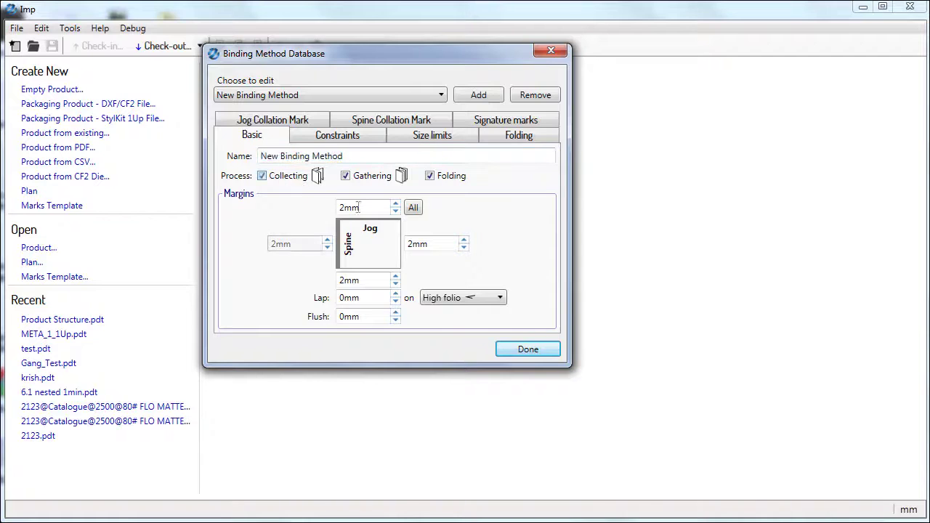
pyautogui.doubleClick(368, 207)
pyautogui.write('3')
pyautogui.click(419, 207)
# Set the new binding method's lap to 2 mm on High folio and its flush to 2 mm.
pyautogui.doubleClick(383, 297)
pyautogui.write('2')
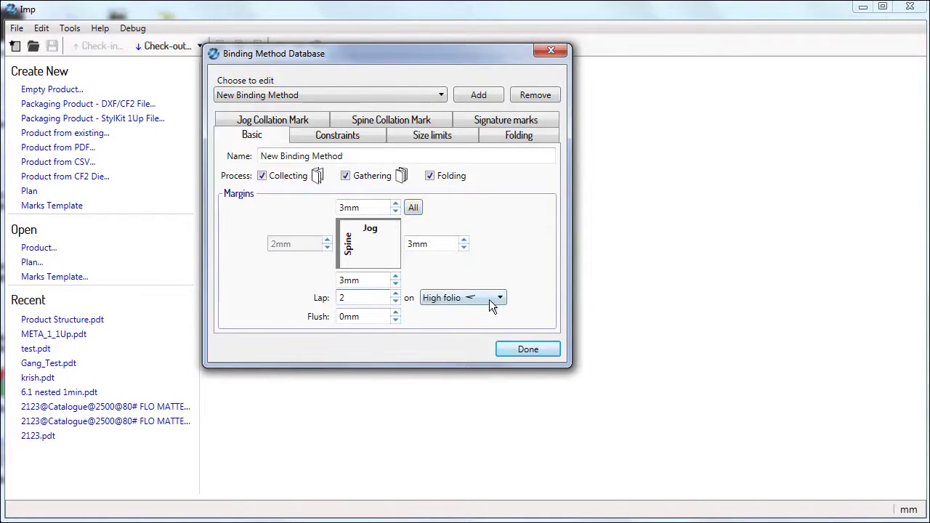
pyautogui.click(490, 305)
pyautogui.click(436, 308)
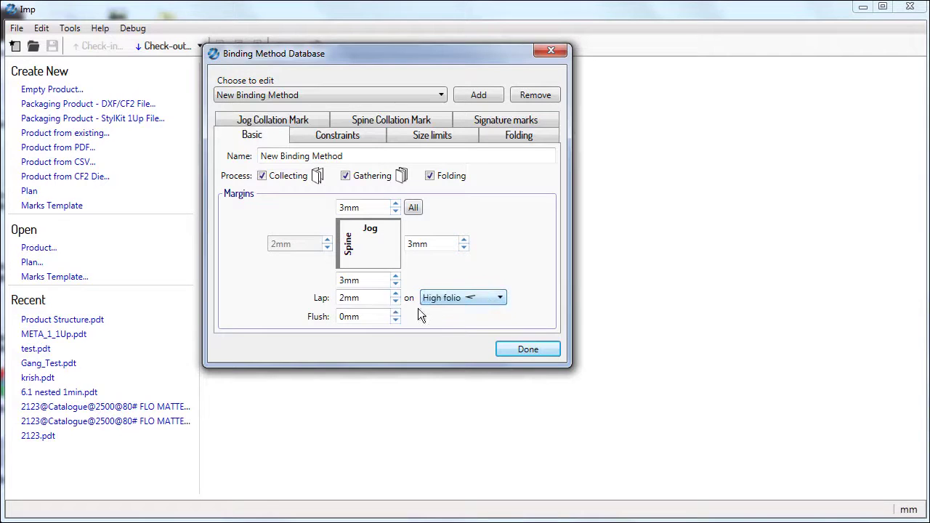
pyautogui.doubleClick(366, 316)
pyautogui.write('2')
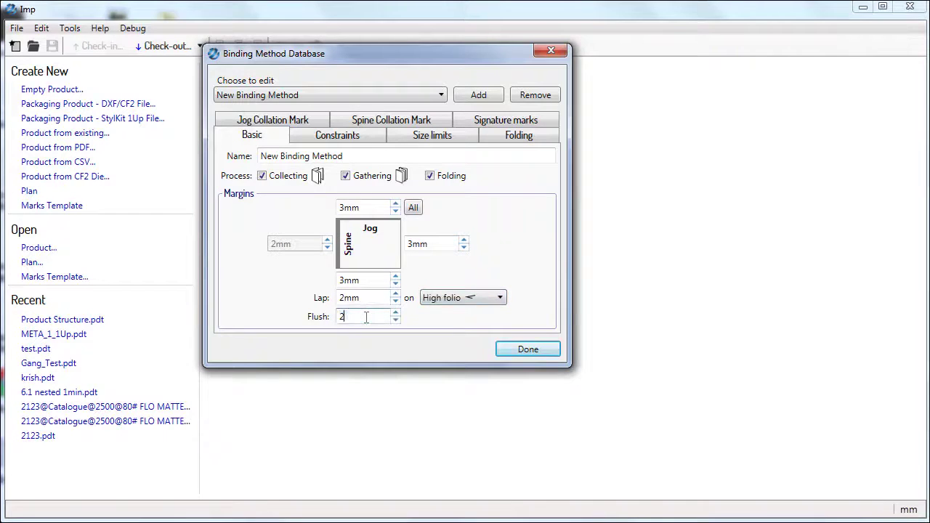
# Constrain the section depth to 0.05–10 mm and the block thickness to 3–50 mm.
pyautogui.click(359, 139)
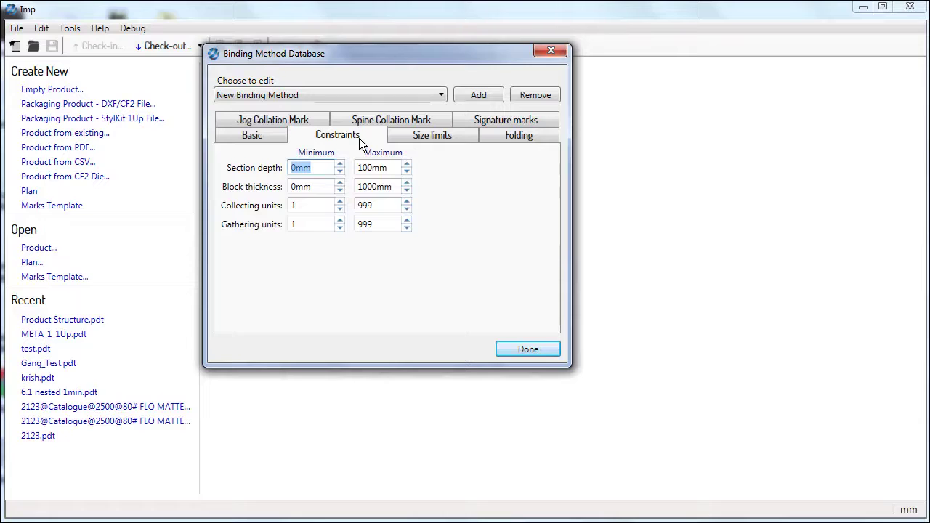
pyautogui.write('0.05')
pyautogui.press('Tab')
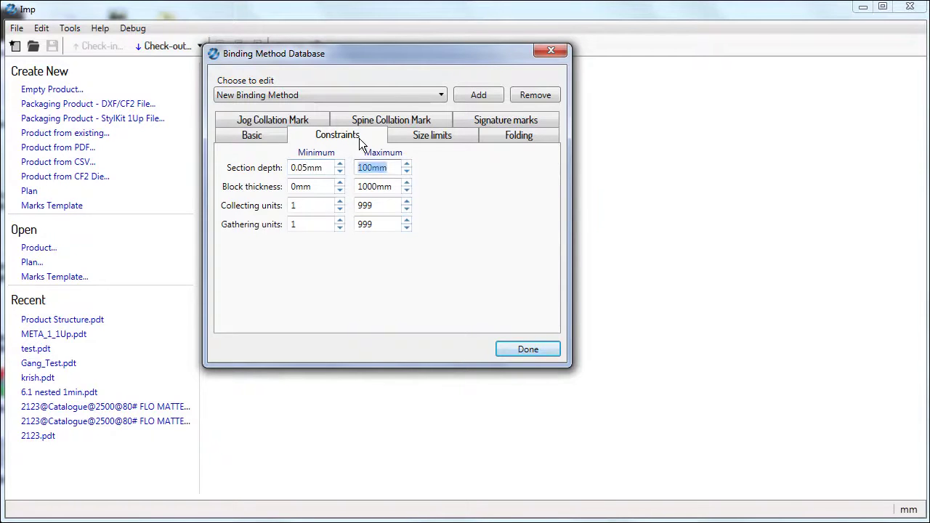
pyautogui.write('10')
pyautogui.press('Tab')
pyautogui.write('3')
pyautogui.press('Tab')
pyautogui.write('50')
pyautogui.press('Tab')
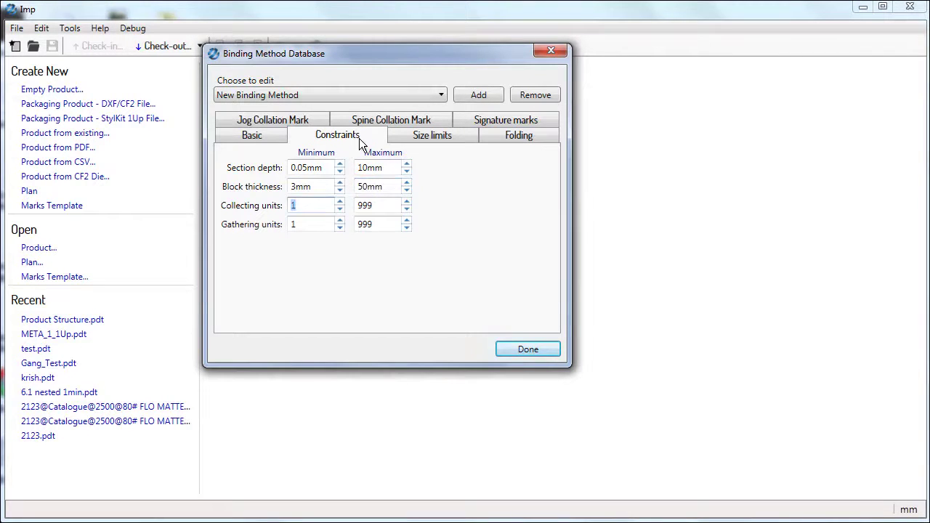
# Limit the binding method to a maximum of 20 collecting units and 64 gathering units.
pyautogui.press('Tab')
pyautogui.write('20')
pyautogui.press('Tab')
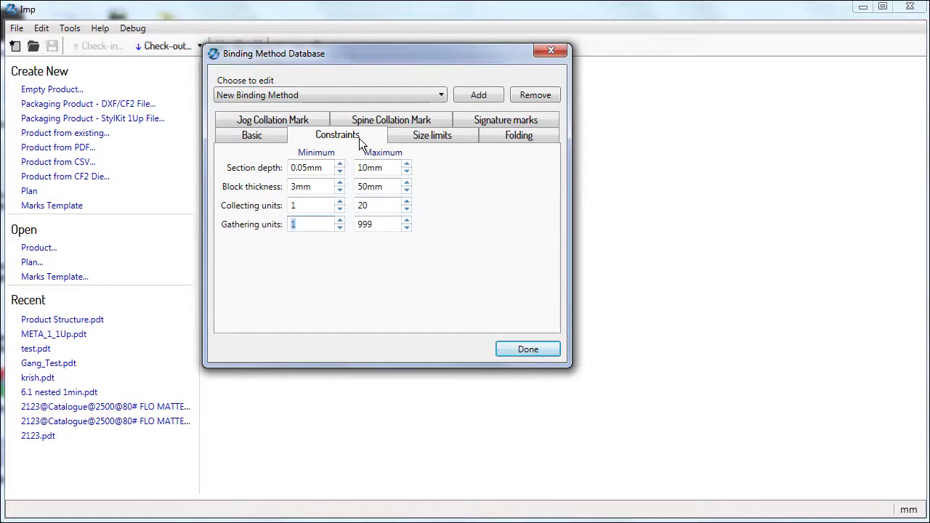
pyautogui.press('Tab')
pyautogui.write('64')
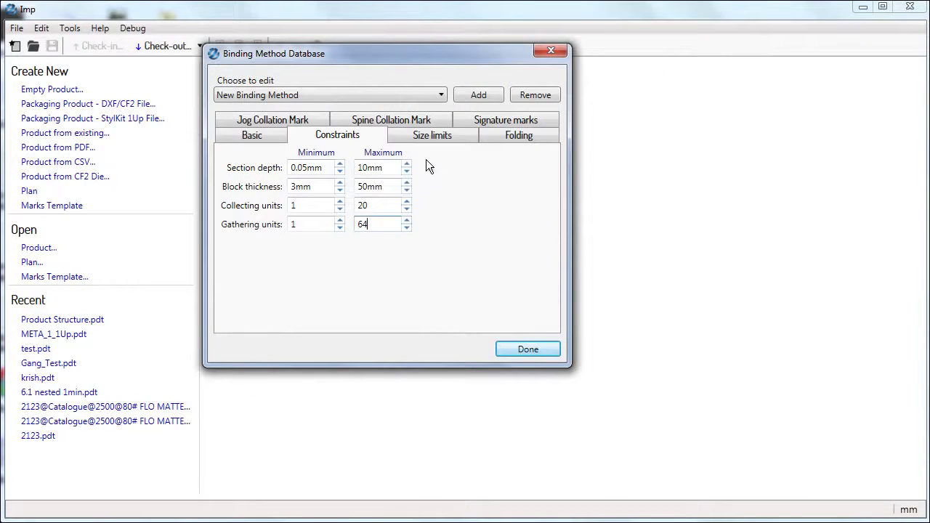
# Set the minimum page size to 100 mm high by 100 mm wide and the maximum to 594 mm by 420 mm.
pyautogui.click(434, 137)
pyautogui.write('100')
pyautogui.press('Tab')
pyautogui.write('100')
pyautogui.press('Tab')
pyautogui.write('594')
pyautogui.press('Tab')
pyautogui.write('420')
pyautogui.press('Tab')
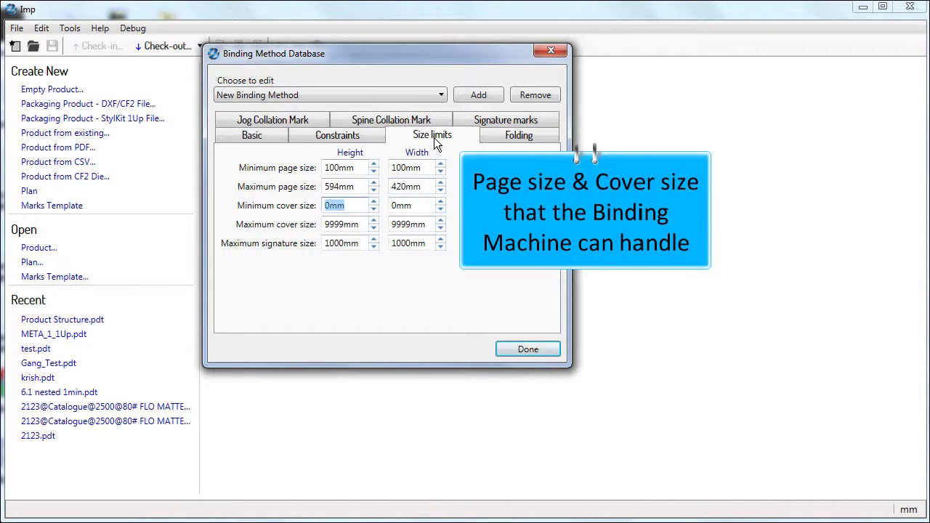
# Set the minimum cover size to 110 mm high by 110 mm wide and the maximum to 604 mm by 430 mm.
pyautogui.write('110')
pyautogui.press('Tab')
pyautogui.write('110')
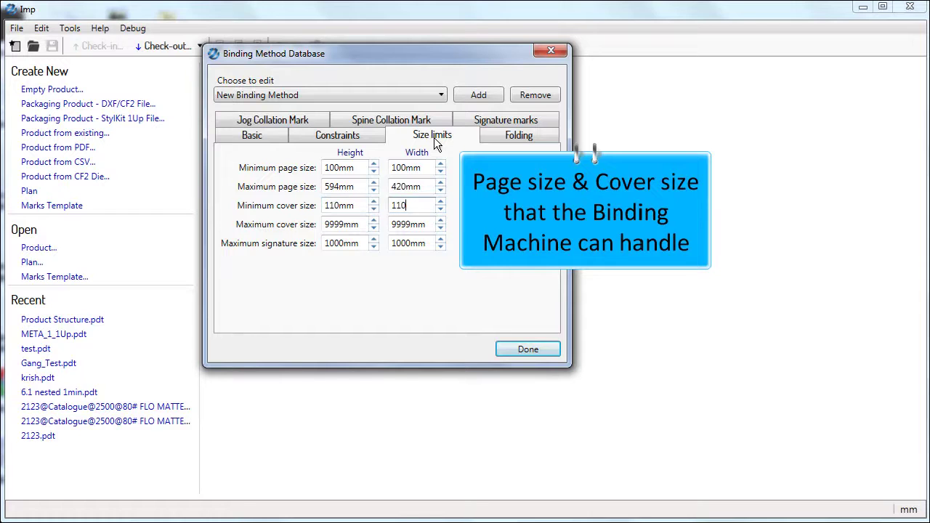
pyautogui.press('Tab')
pyautogui.write('604')
pyautogui.press('Tab')
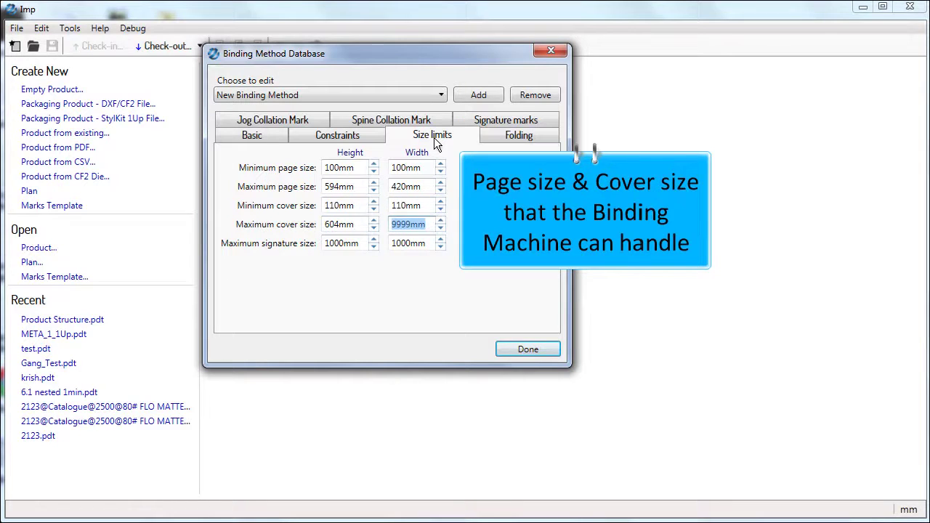
pyautogui.write('430')
pyautogui.press('Tab')
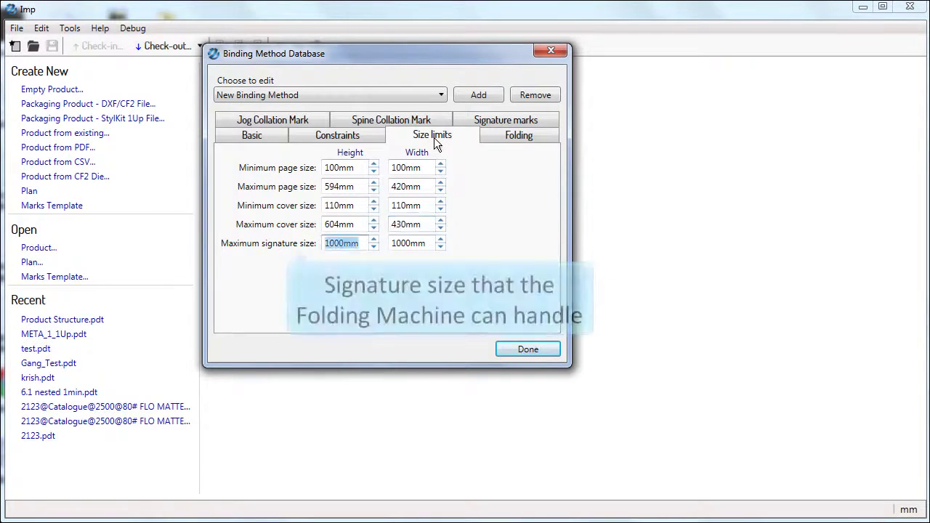
# Set the maximum signature size to 800 mm high by 1200 mm wide.
pyautogui.write('800')
pyautogui.press('Tab')
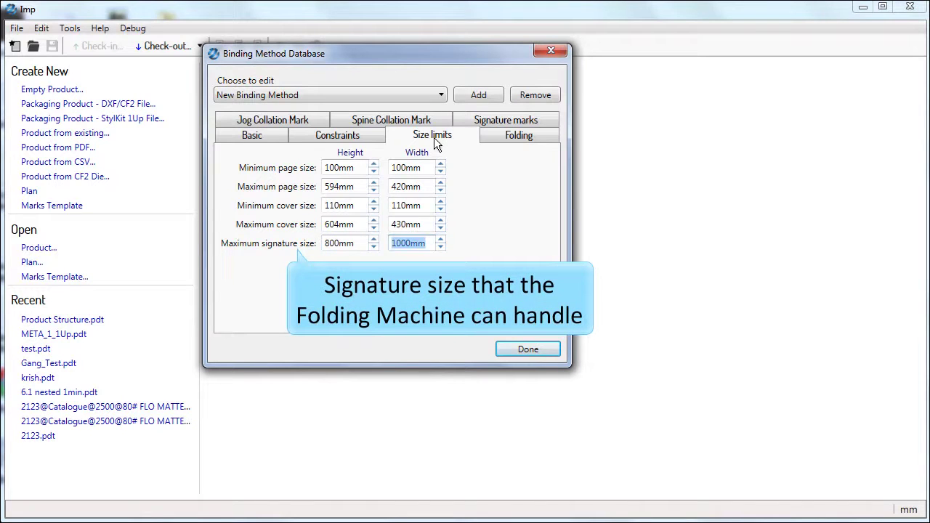
pyautogui.write('1200')
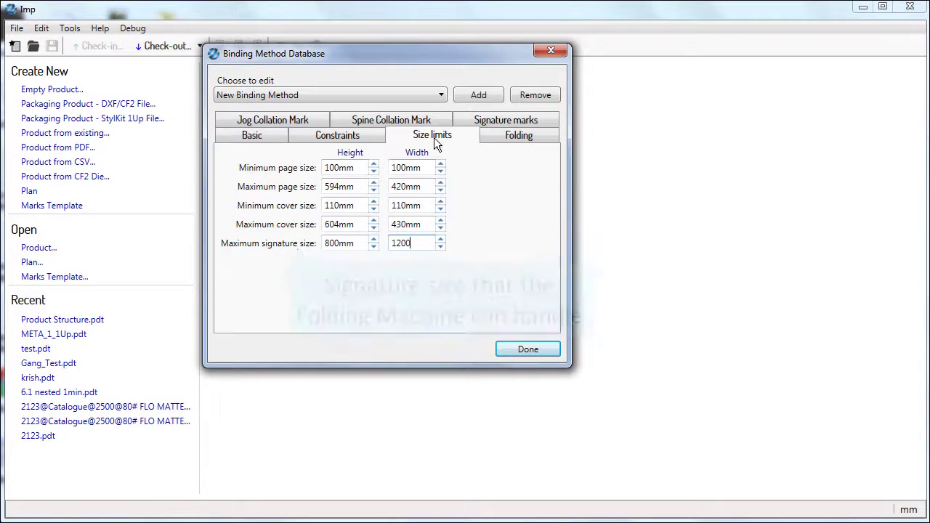
# Set the folding machine hour rate to 75 and the speed to 3000 sheets per hour.
pyautogui.click(514, 136)
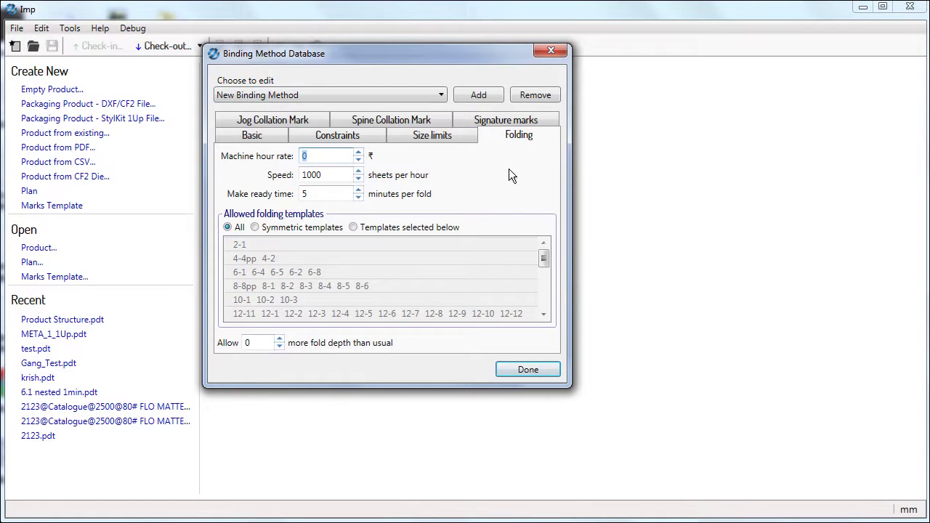
pyautogui.write('75')
pyautogui.press('Tab')
pyautogui.write('3000')
pyautogui.press('Tab')
# Restrict the allowed folding templates to the individually selected ones, 4-4pp, 8-8pp and 16-16pp.
pyautogui.click(256, 228)
pyautogui.click(353, 227)
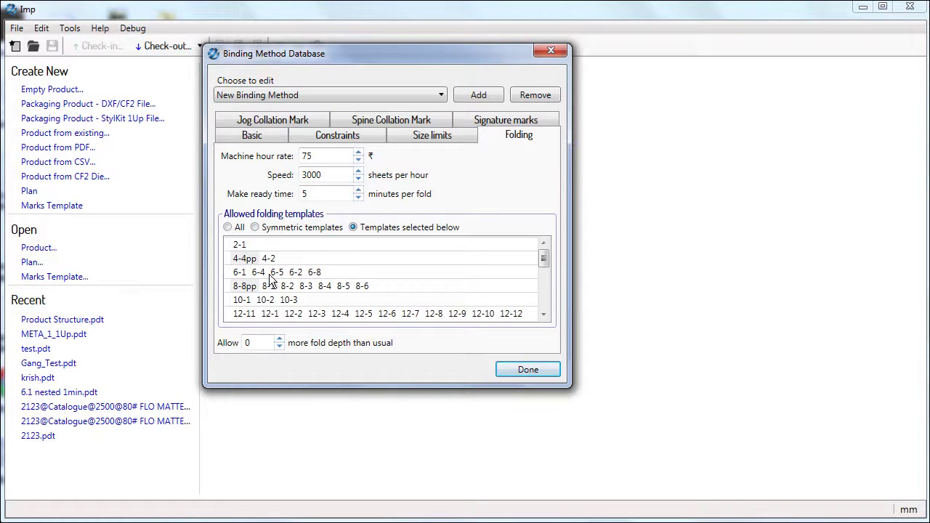
pyautogui.click(246, 286)
pyautogui.scroll(-4, 320, 266)
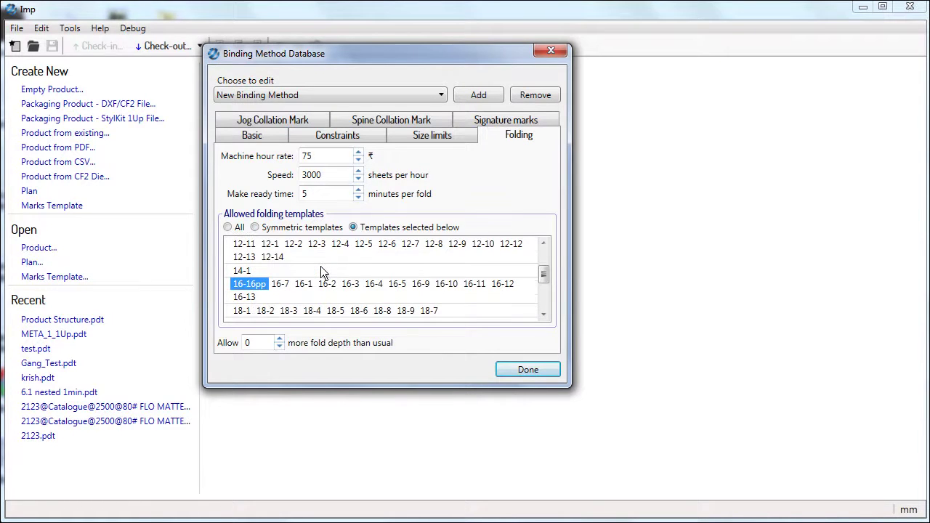
pyautogui.scroll(4, 320, 266)
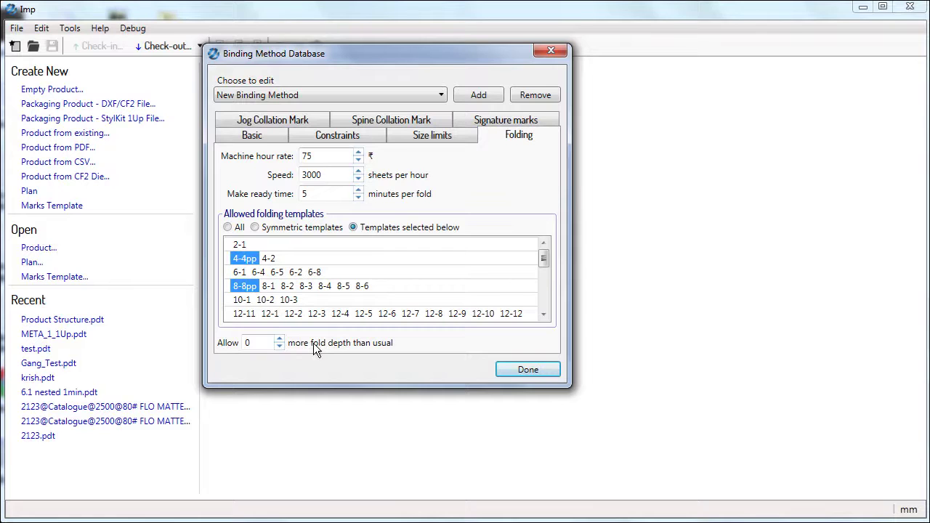
# Allow 2 more fold depth than usual for the binding method.
pyautogui.click(279, 340)
pyautogui.click(279, 339)
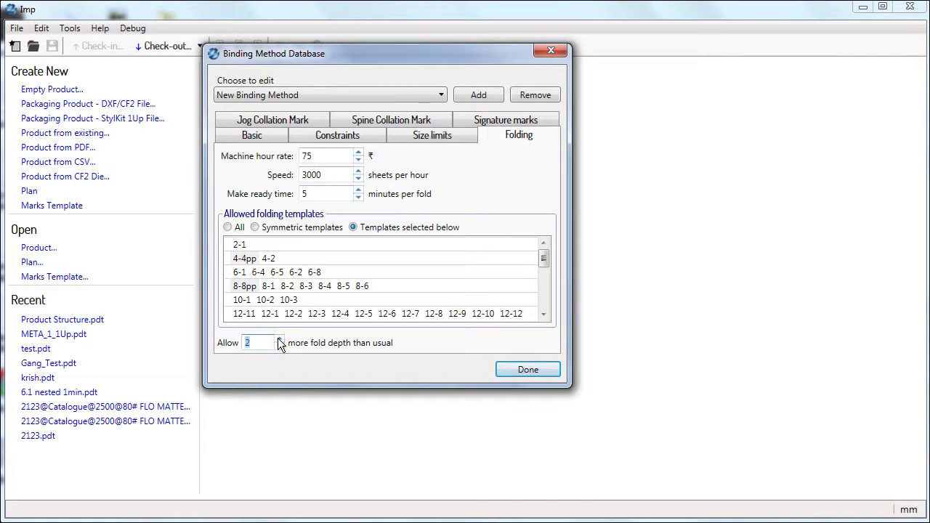
pyautogui.click(261, 343)
# Review the jog and spine collation mark settings, including the available patterns and repeat behaviours.
pyautogui.click(398, 122)
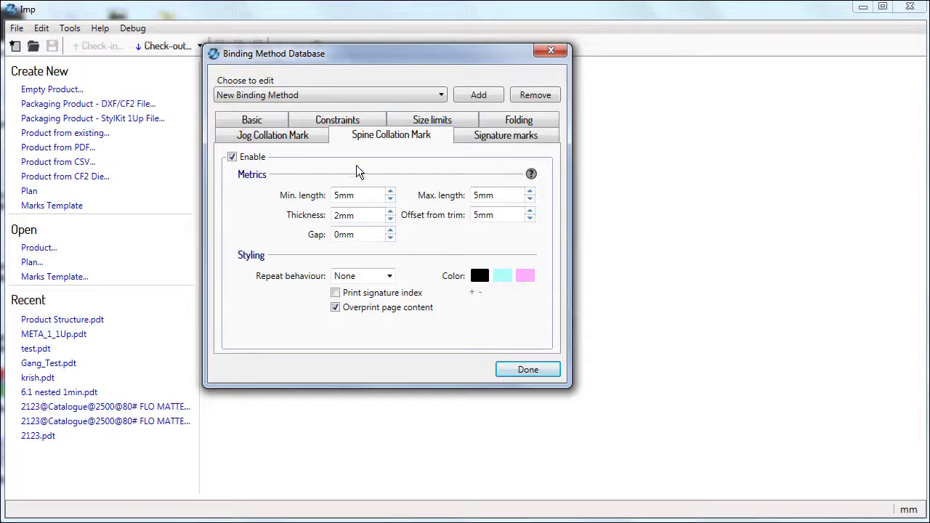
pyautogui.click(298, 146)
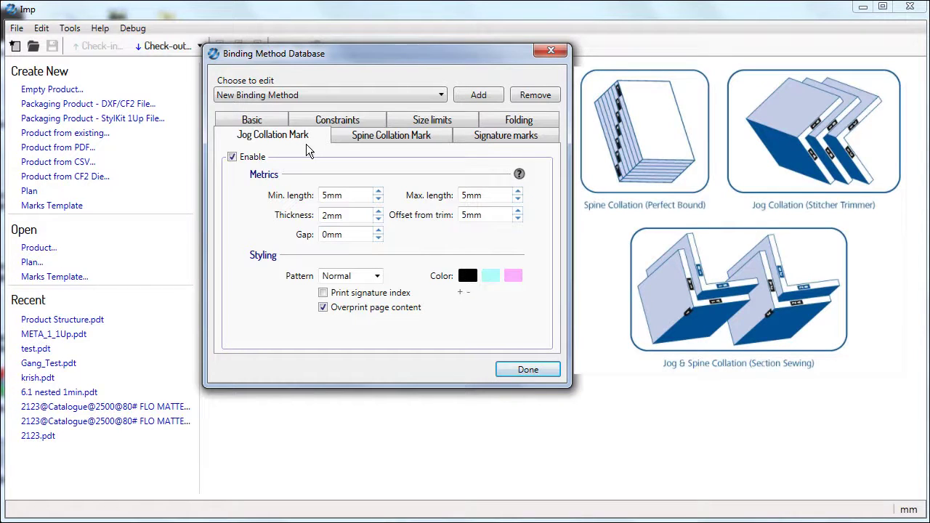
pyautogui.click(377, 276)
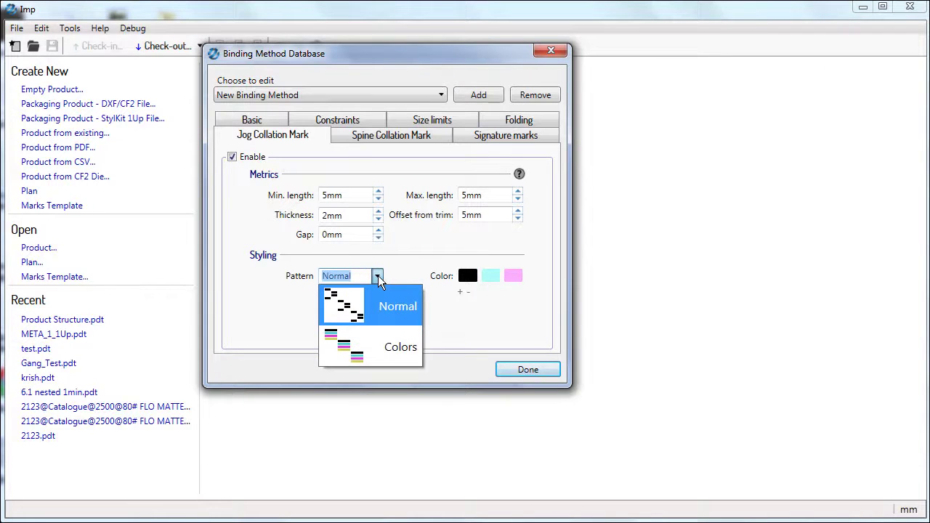
pyautogui.click(377, 276)
pyautogui.click(385, 145)
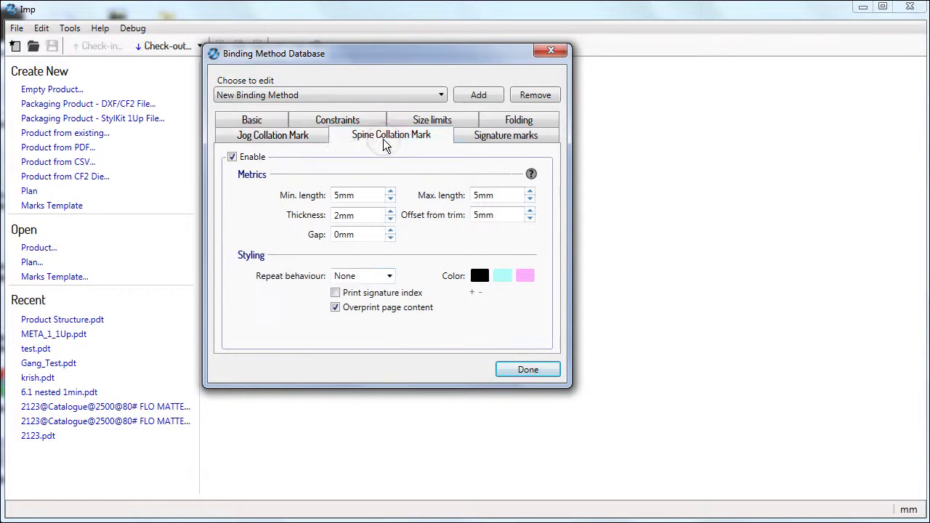
pyautogui.click(390, 278)
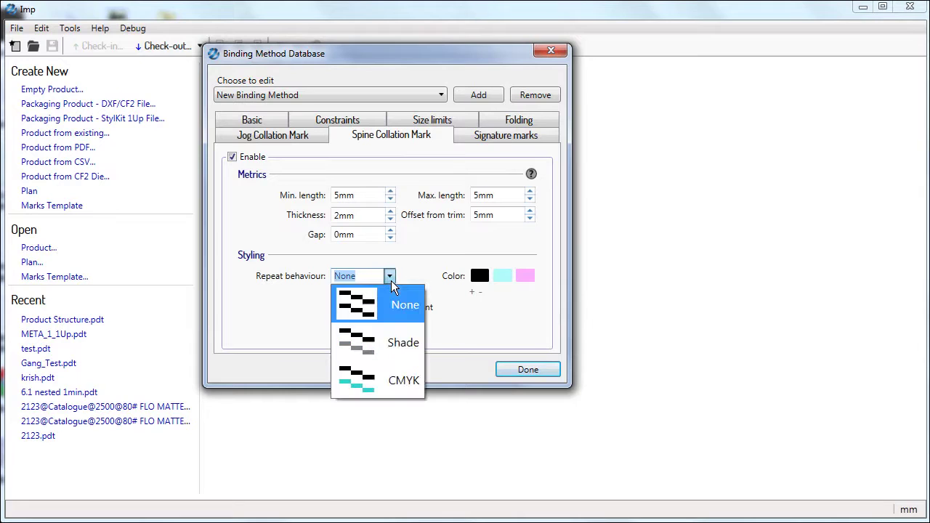
pyautogui.click(409, 284)
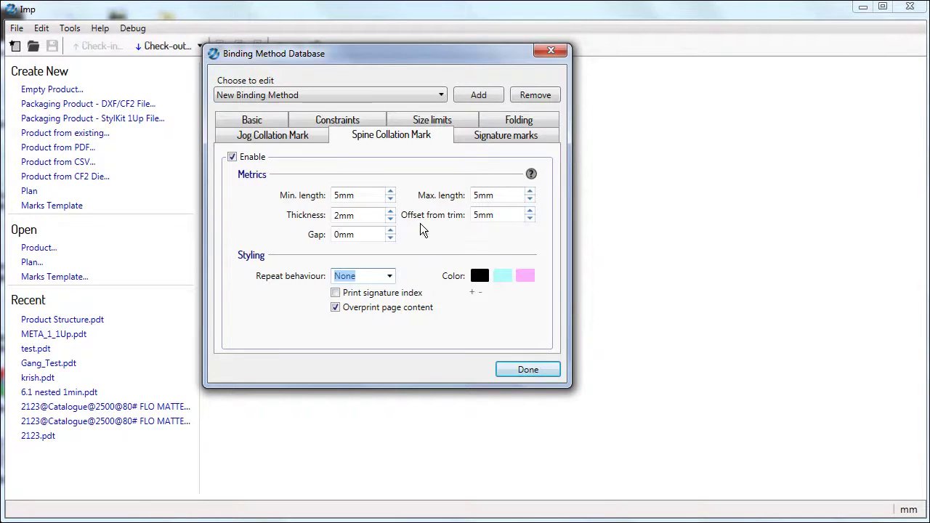
# Enable the first signature mark position and insert the Index variable as its mark text.
pyautogui.click(477, 138)
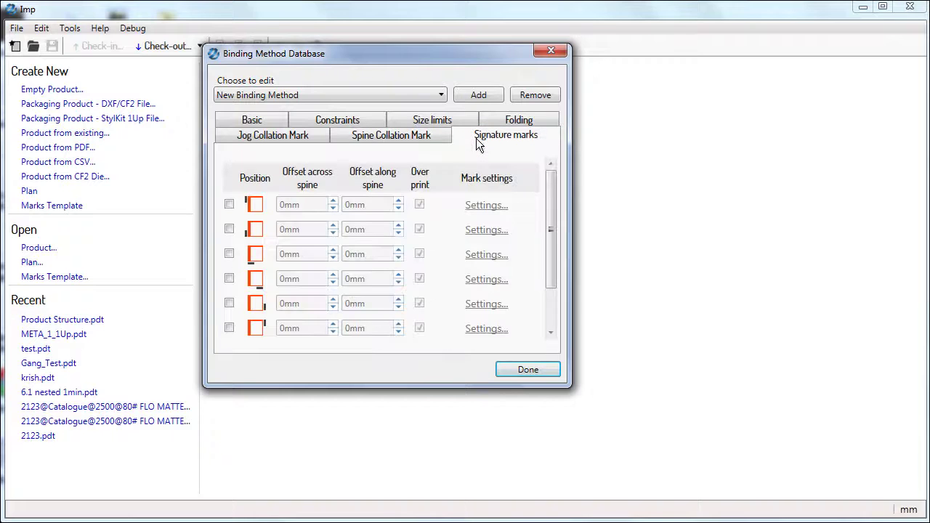
pyautogui.click(230, 204)
pyautogui.click(485, 206)
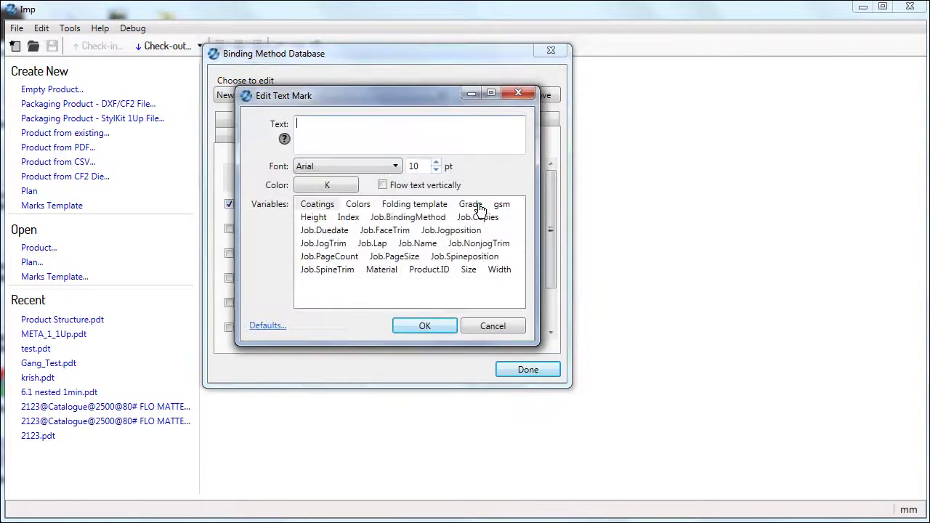
pyautogui.doubleClick(348, 218)
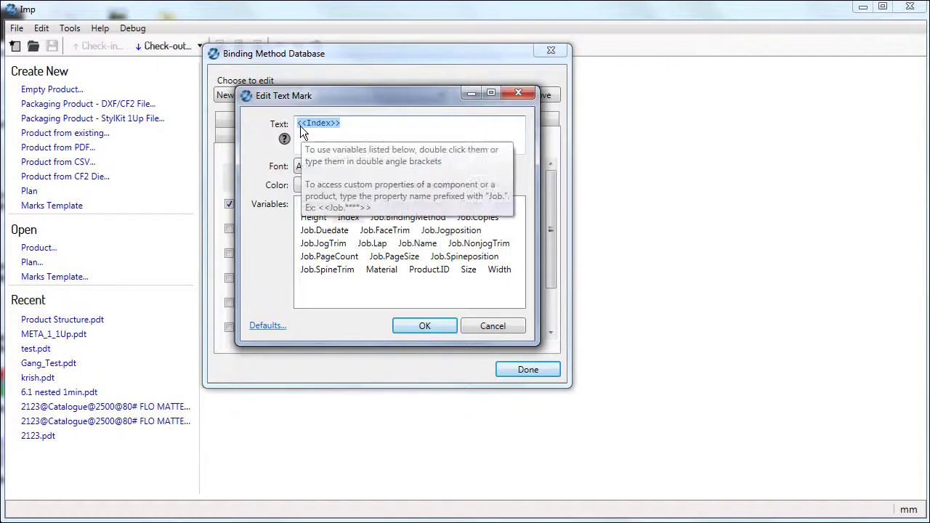